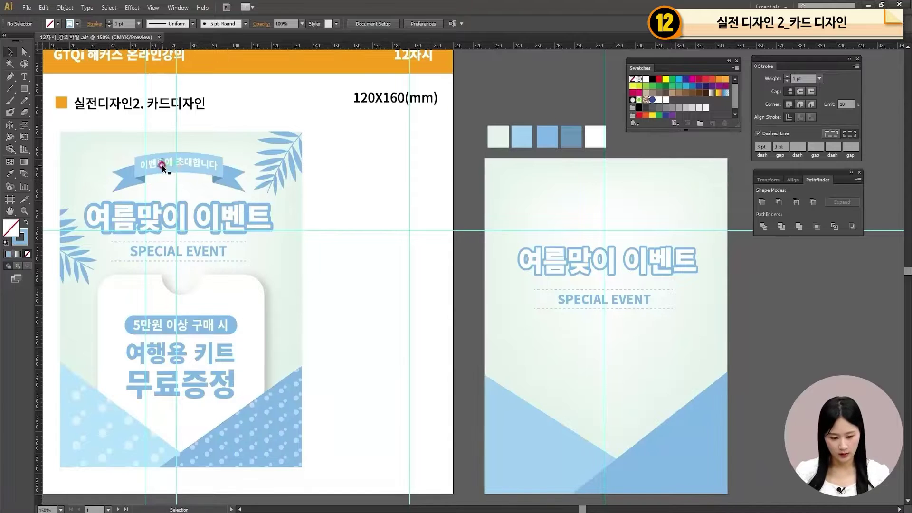
Draw a rectangle about 49 by 12 mm in the blank area beside the sample card, with a blue fill and no stroke
left_click(71, 123)
left_click(25, 89)
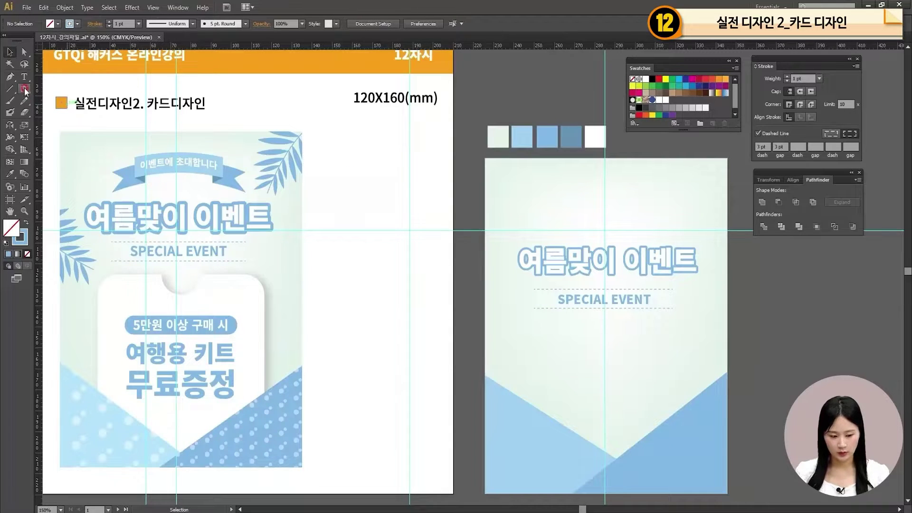
left_click(25, 90)
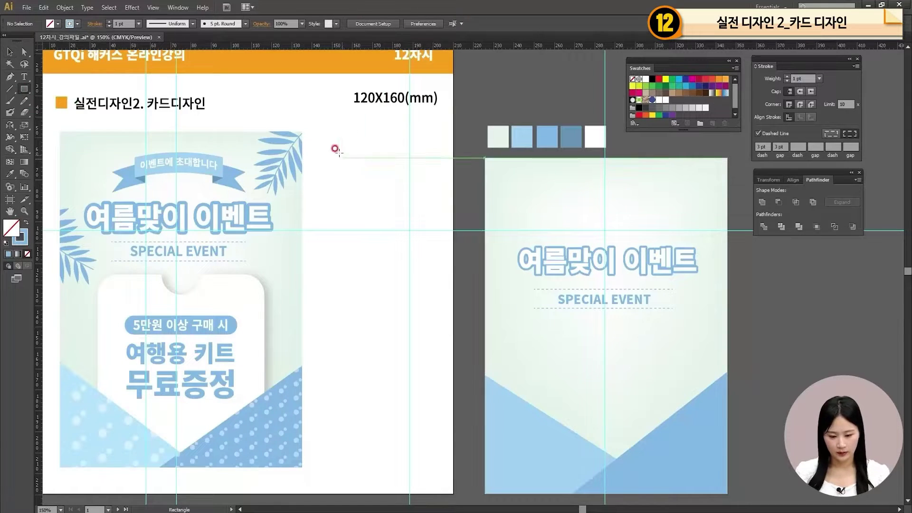
mouse_move(331, 152)
left_mouse_down()
mouse_move(378, 172)
mouse_move(427, 174)
left_mouse_up()
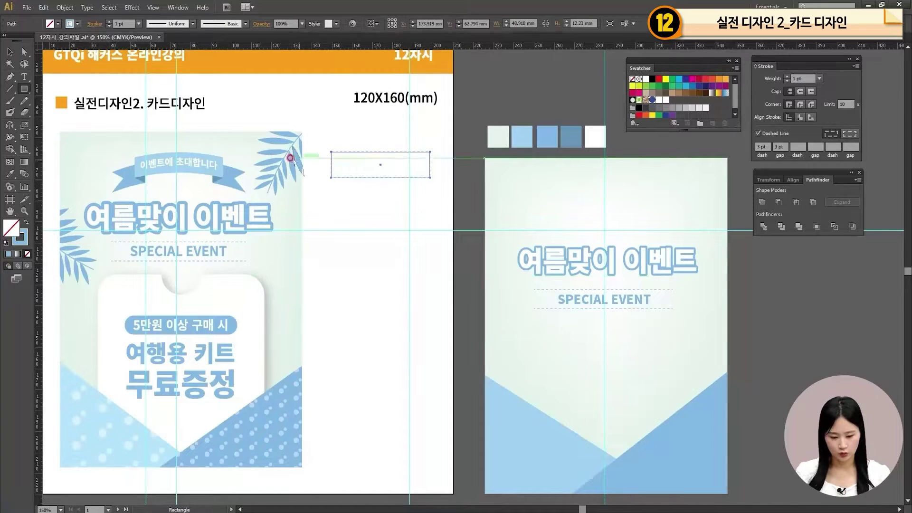
left_click(25, 222)
left_click(21, 242)
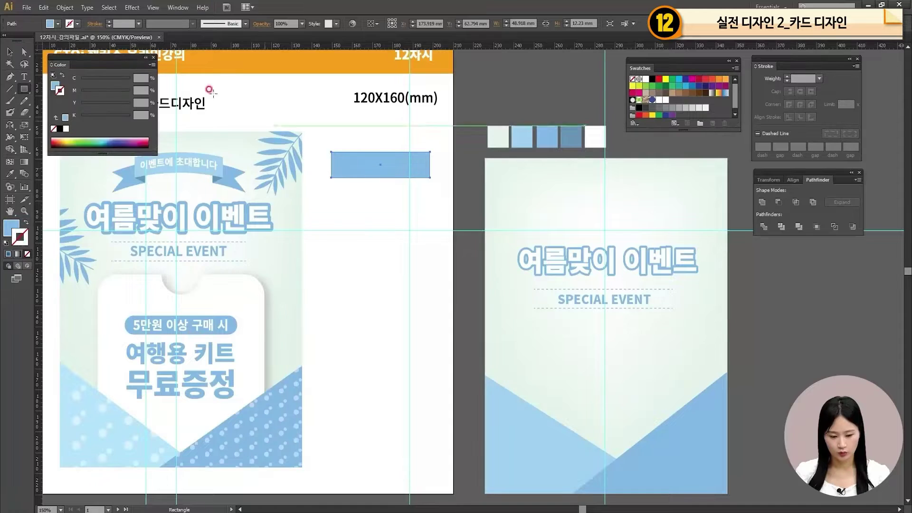
left_click(11, 52)
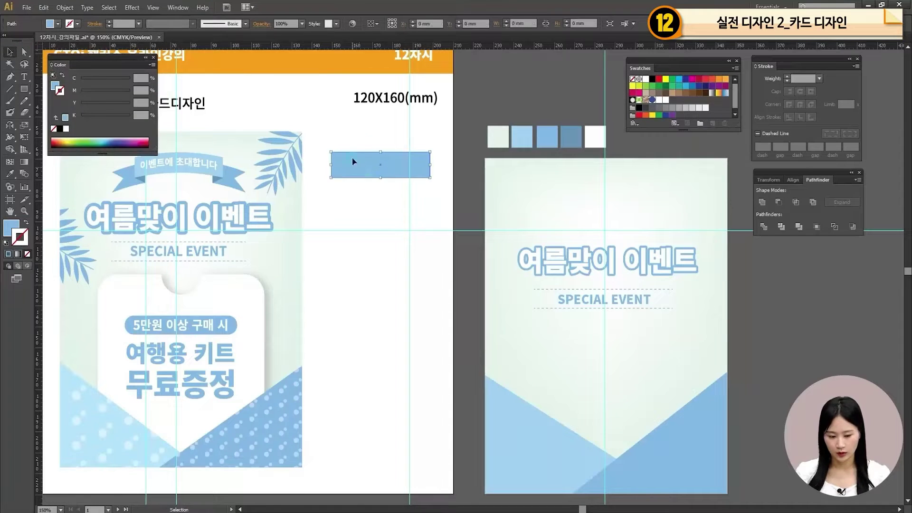
left_click_drag(108, 55, 105, 52)
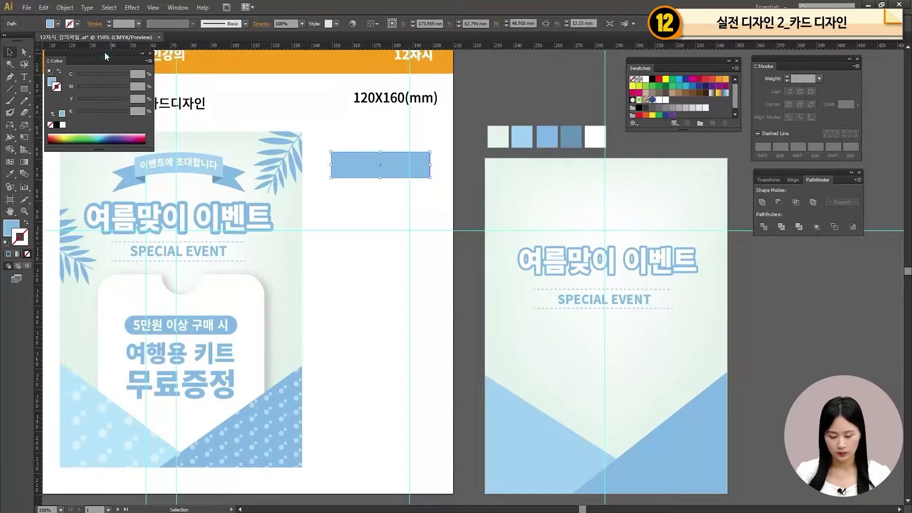
Duplicate the blue rectangle slightly below and to its left, and narrow the copy to about 23 mm wide
left_click_drag(386, 219, 390, 227)
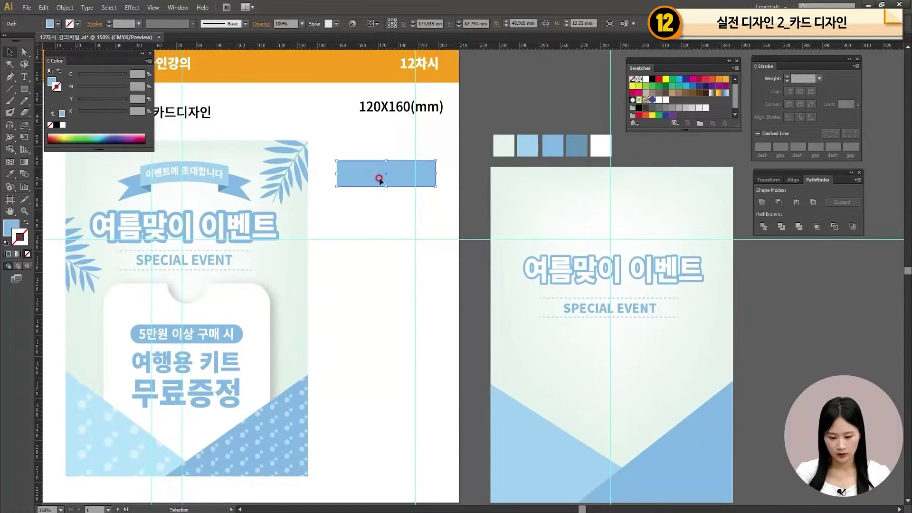
left_click_drag(377, 177, 363, 189)
left_click(388, 232)
left_click(392, 176)
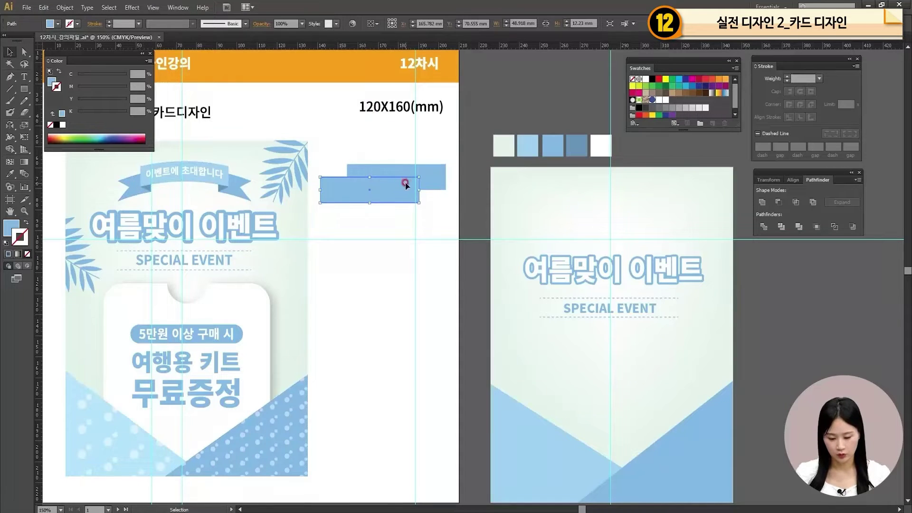
left_click_drag(418, 190, 367, 201)
left_click(369, 223)
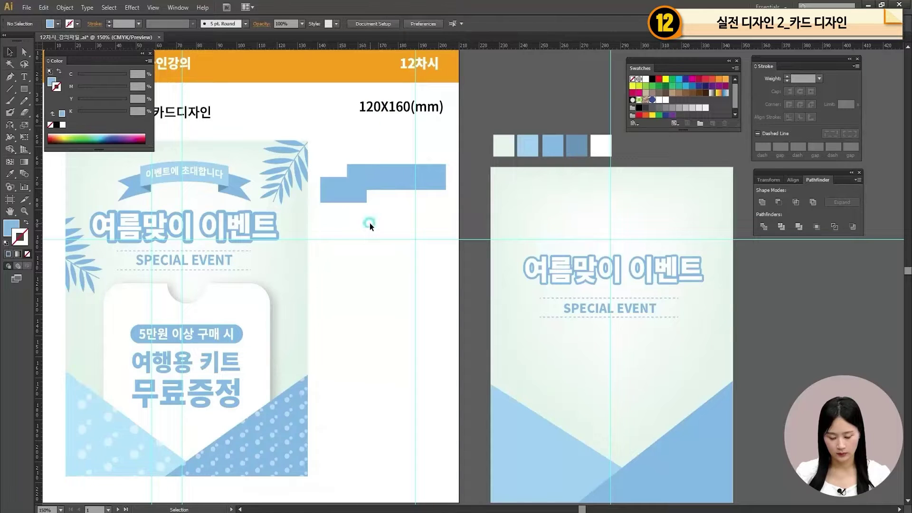
Recolor the wide rectangle light blue by sampling the second color square above the card
left_click(372, 175)
key("i")
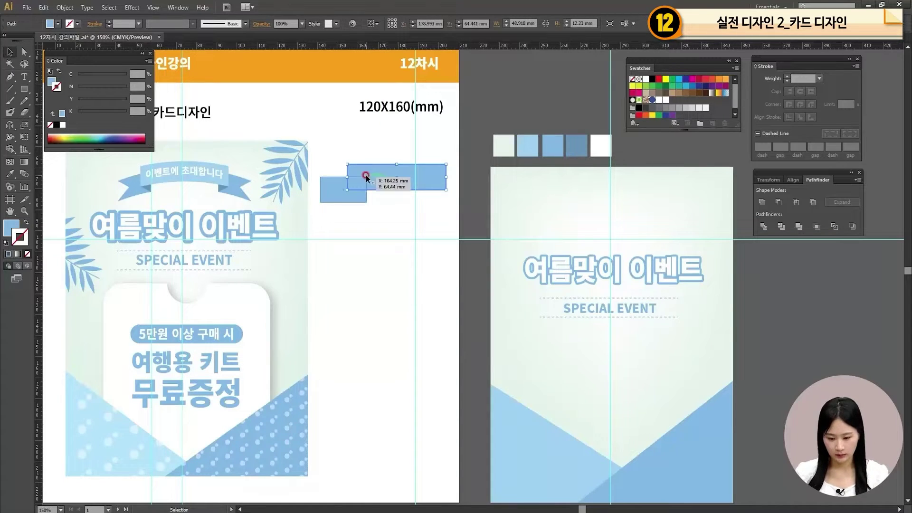
left_click(526, 137)
key("v")
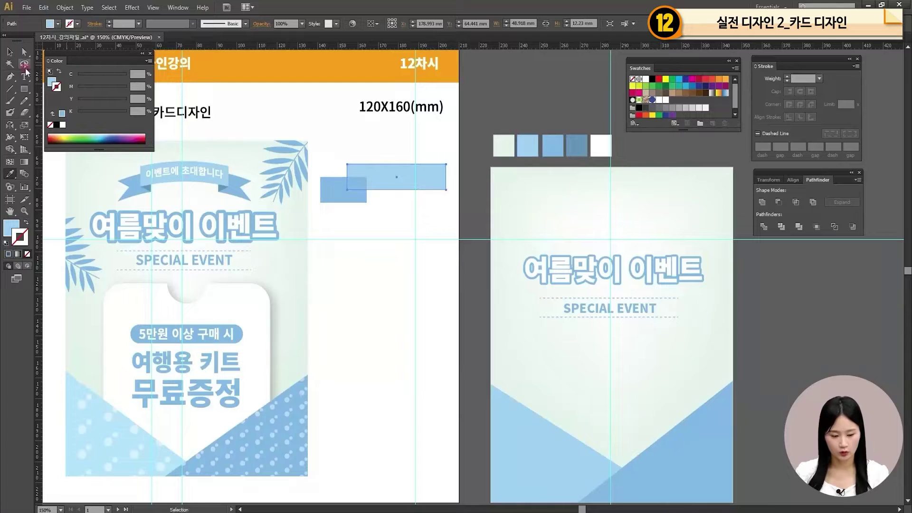
Bring the wide light blue rectangle forward so it overlaps the small darker rectangle
left_click(358, 172)
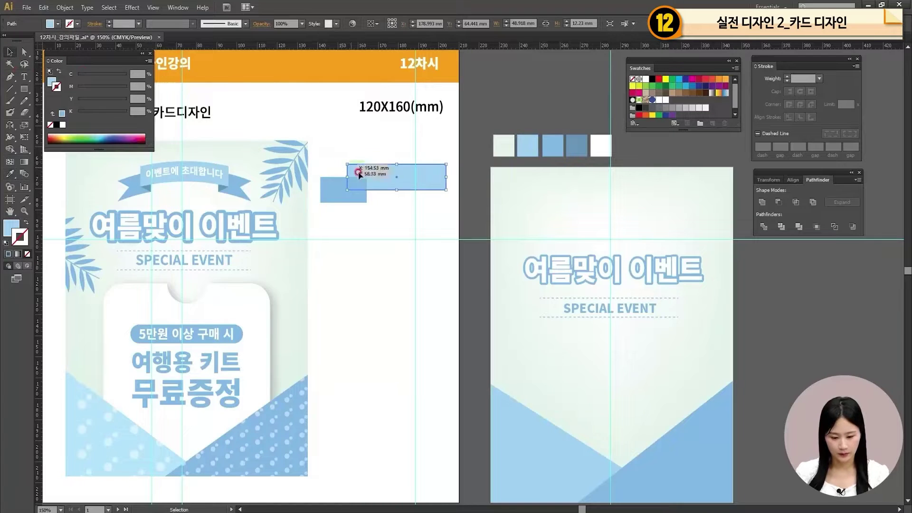
left_click(394, 164)
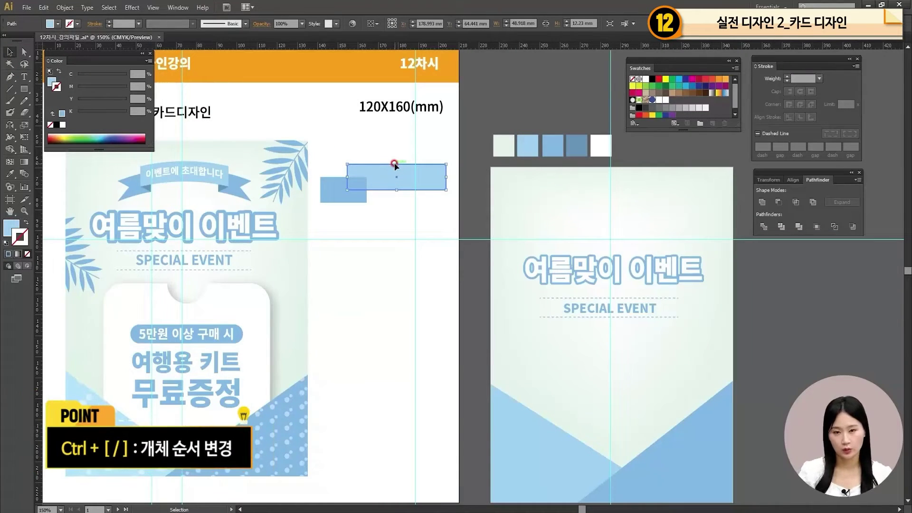
key("ctrl+bracketright")
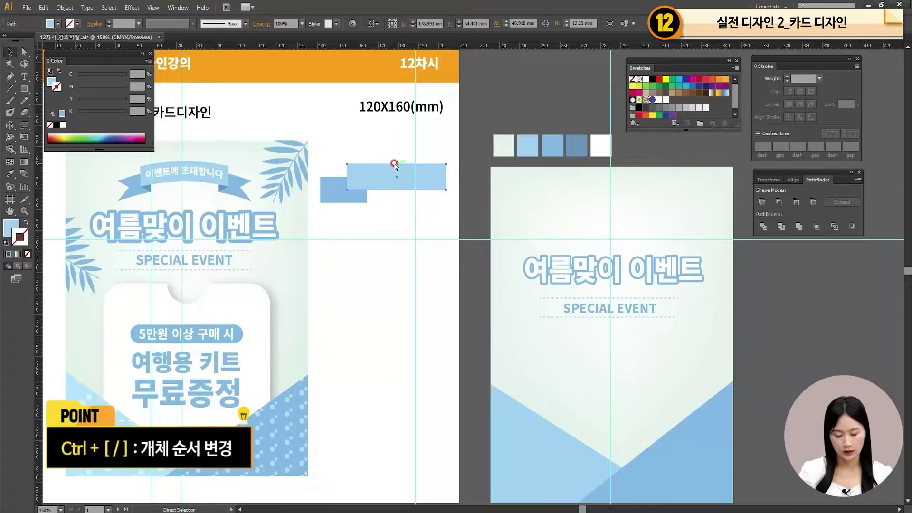
left_click(371, 177)
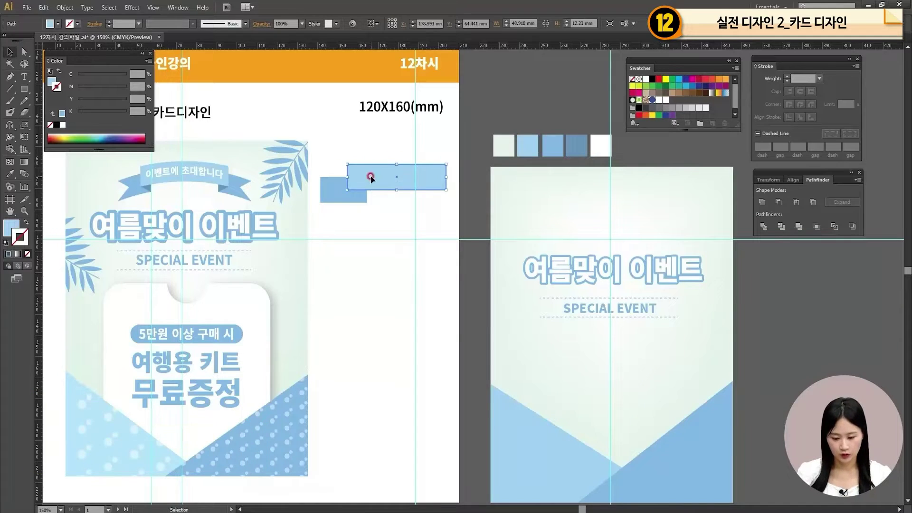
right_click(371, 177)
mouse_move(409, 316)
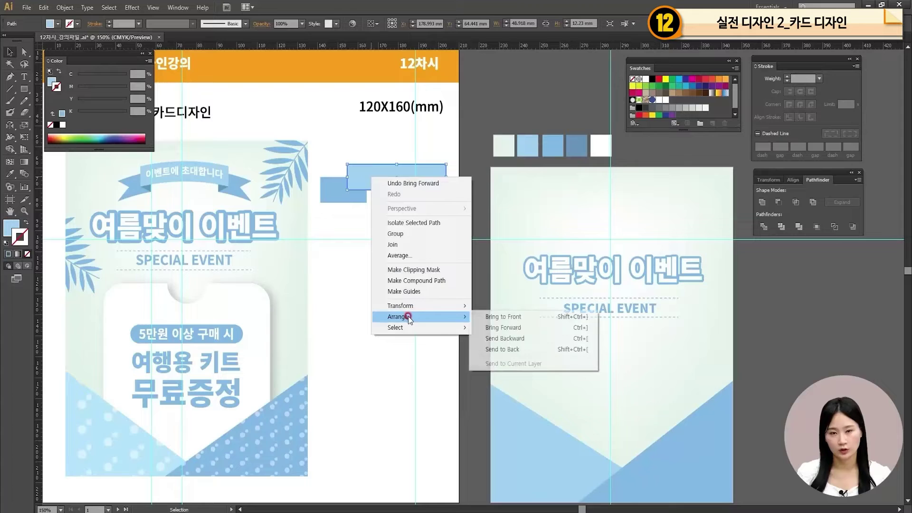
left_click(330, 135)
left_click(357, 142)
left_click(367, 202)
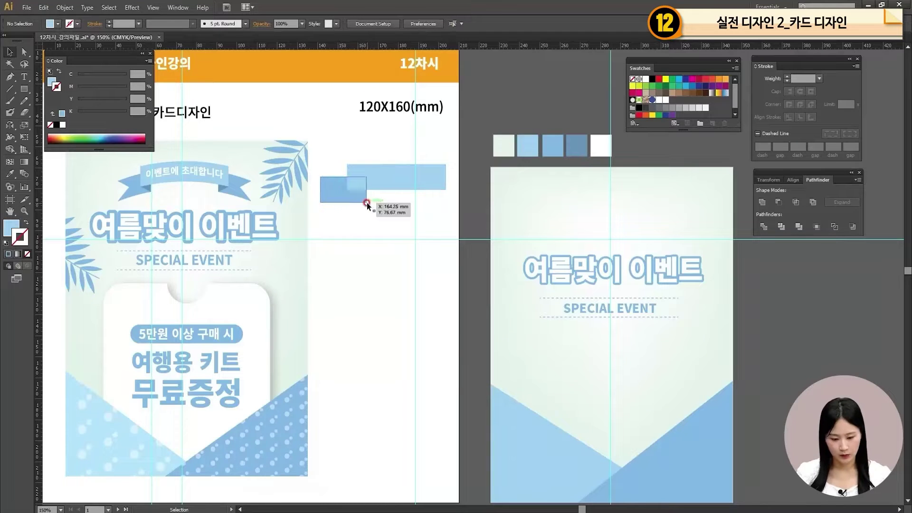
left_click(388, 203)
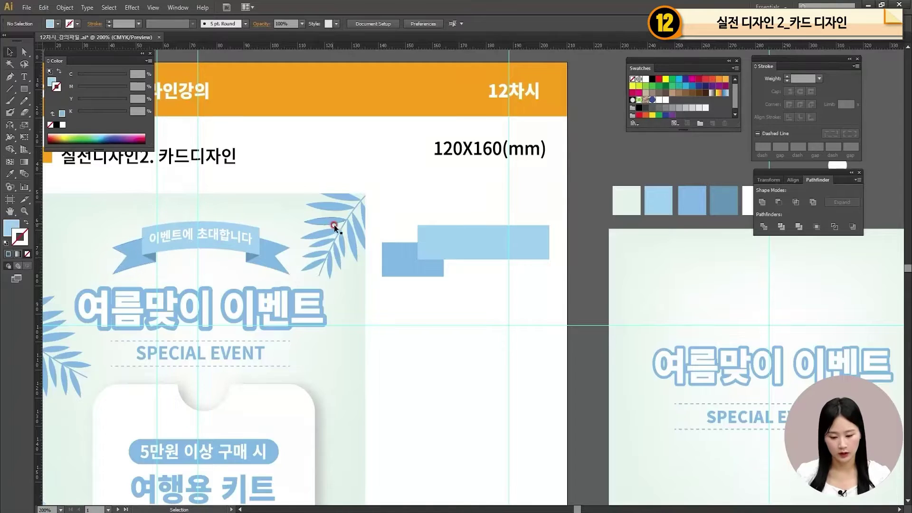
Add an anchor point at the middle of the small darker rectangle's left edge
left_click(399, 258)
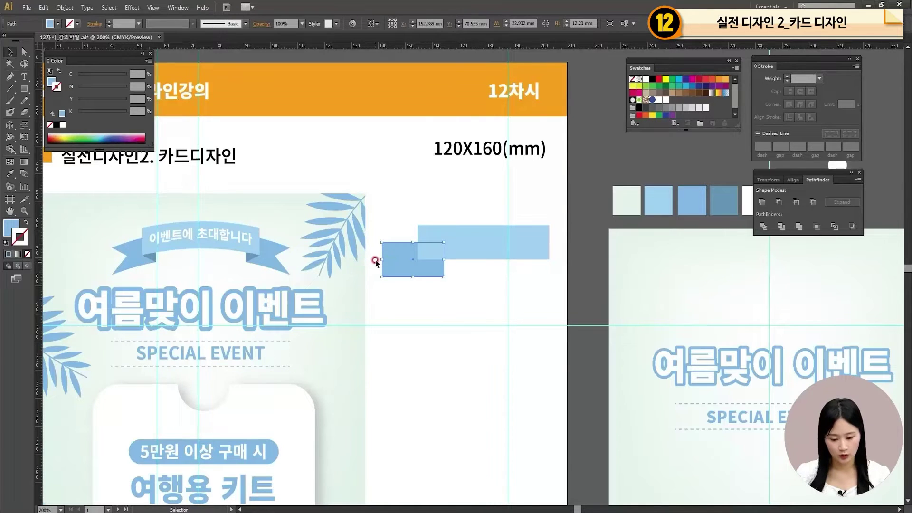
left_click(389, 208)
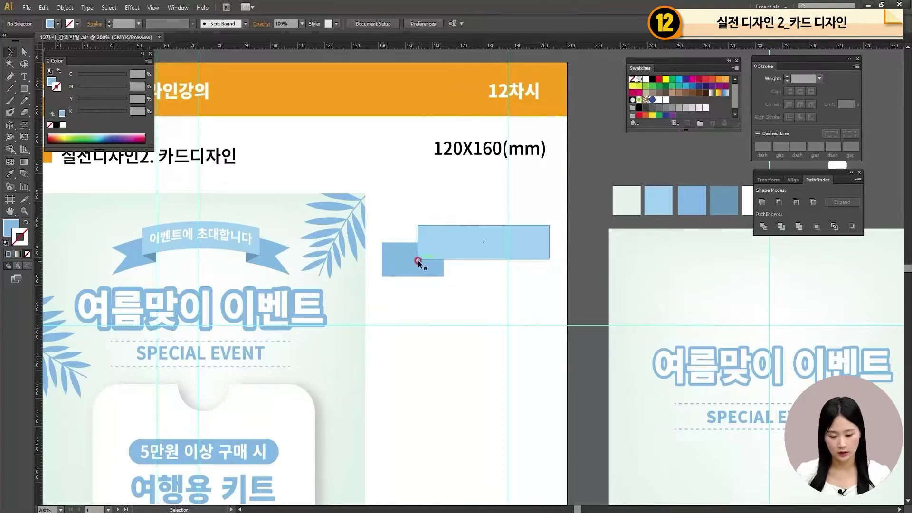
left_click(430, 257, "ctrl")
left_click_drag(426, 261, 380, 218)
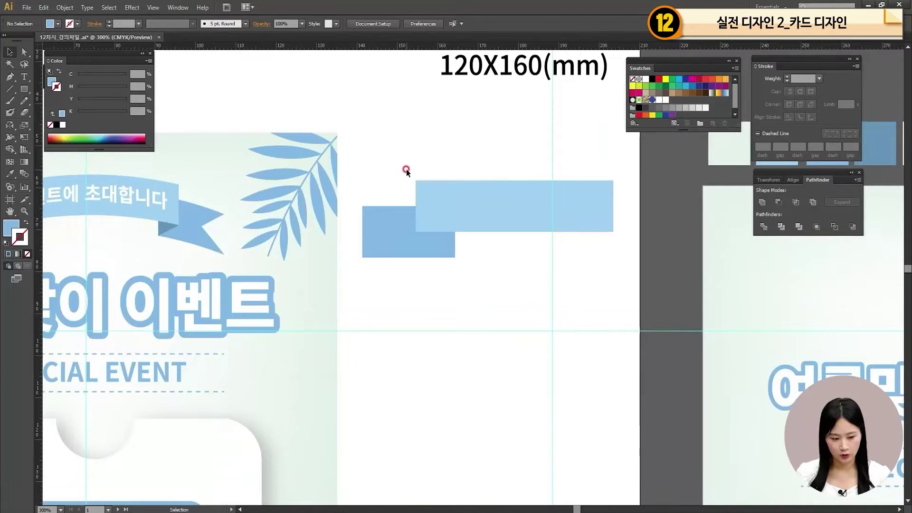
left_click(400, 224)
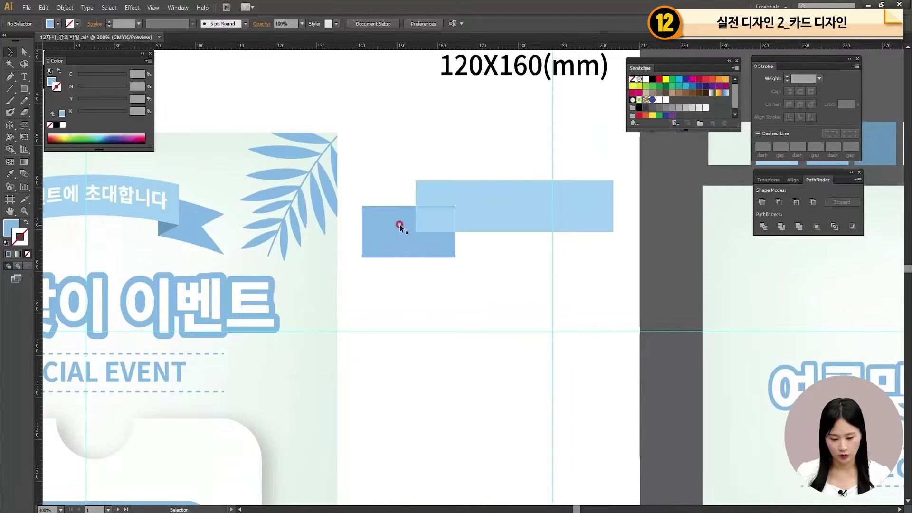
left_click(9, 76)
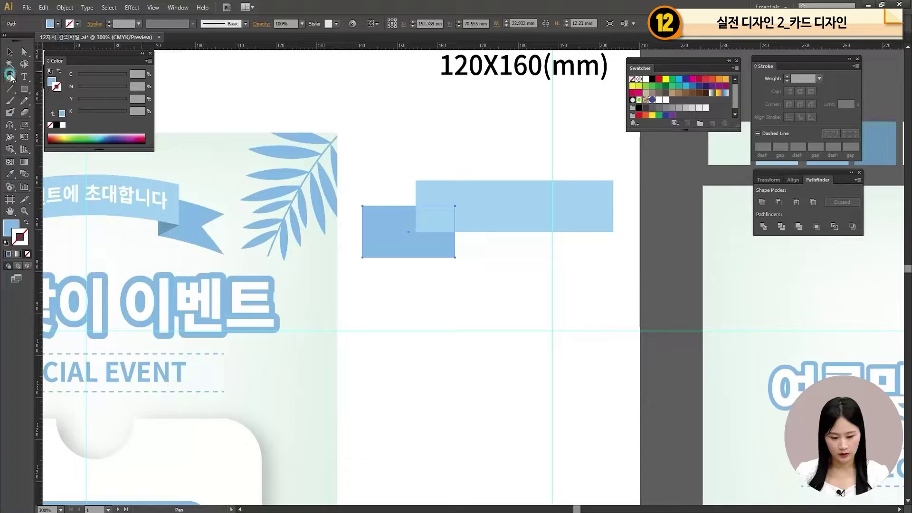
left_click_drag(12, 77, 53, 87)
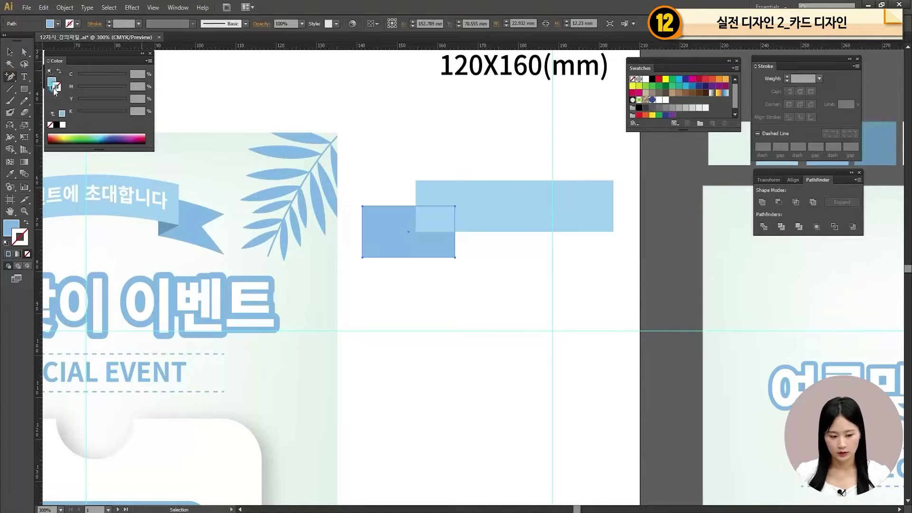
left_click(362, 232)
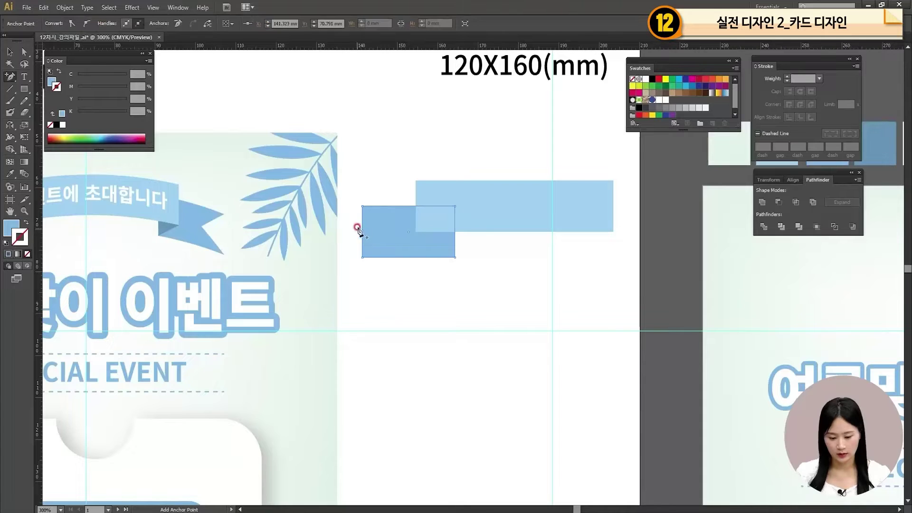
Pull the new left-edge anchor point horizontally inward to form a V-shaped notch for the ribbon tail
key("a")
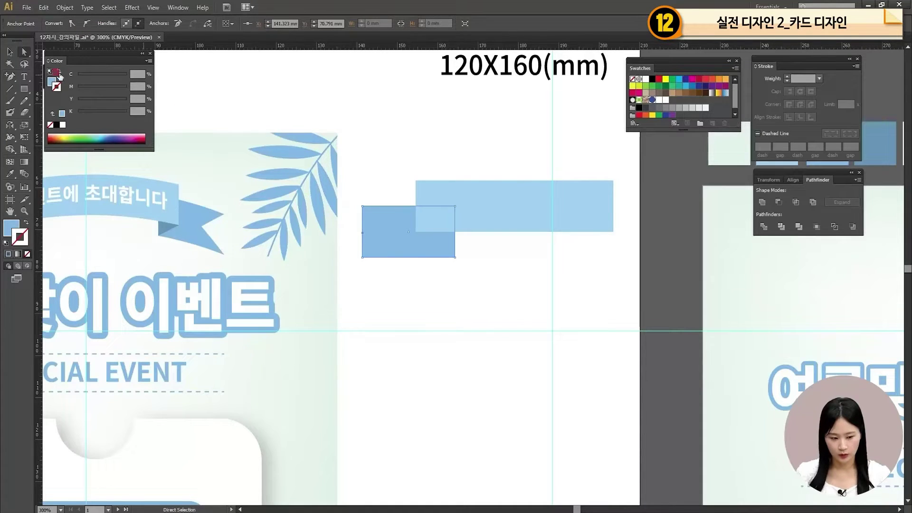
left_click(357, 234)
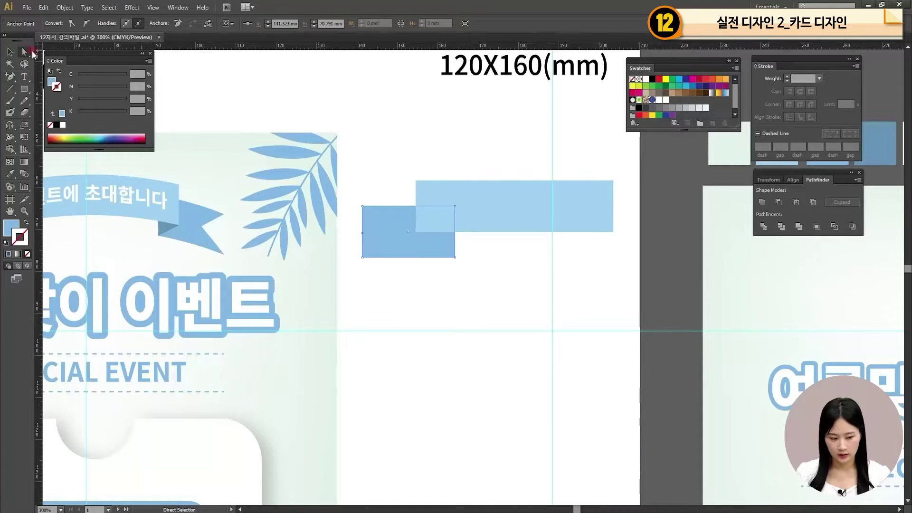
left_click_drag(362, 233, 387, 232)
left_click(401, 209)
left_click(379, 154)
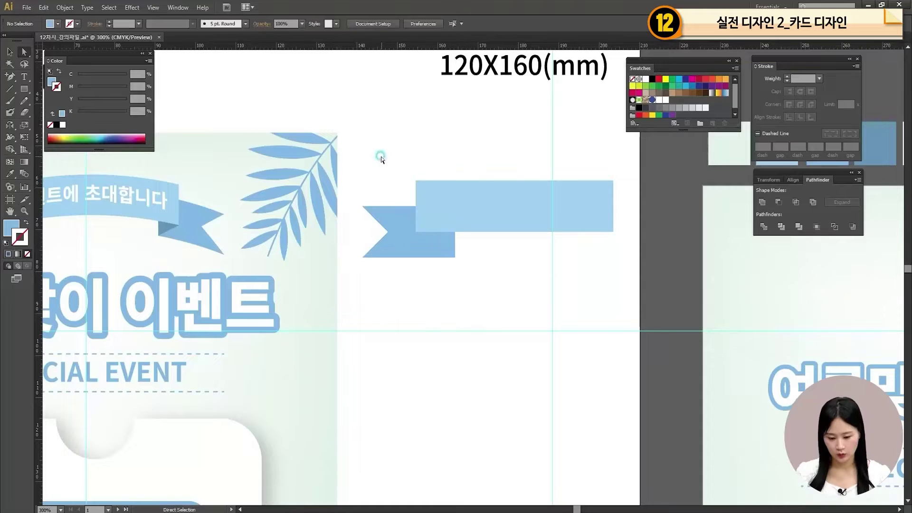
Shift the wide light blue rectangle slightly downward over the ribbon tail
key("v")
left_click_drag(386, 275, 440, 270)
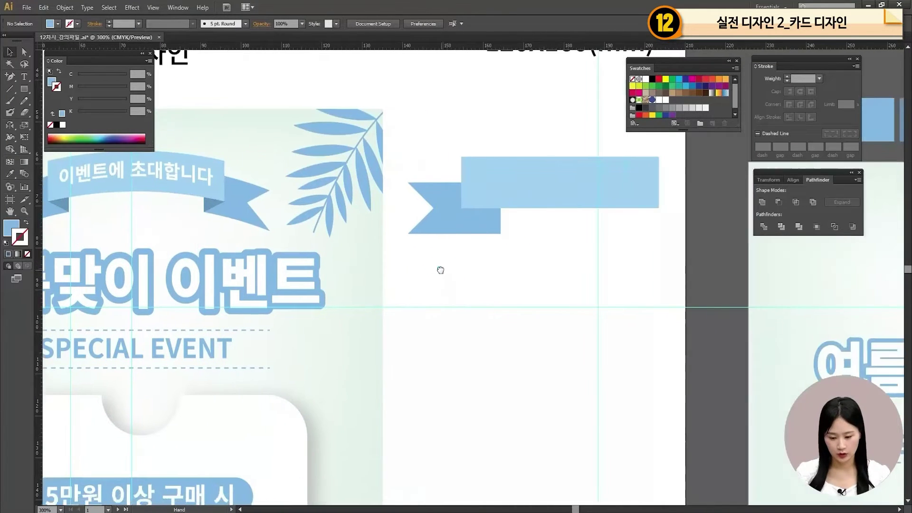
left_click(483, 184)
left_click_drag(515, 178, 498, 200)
left_click(507, 241)
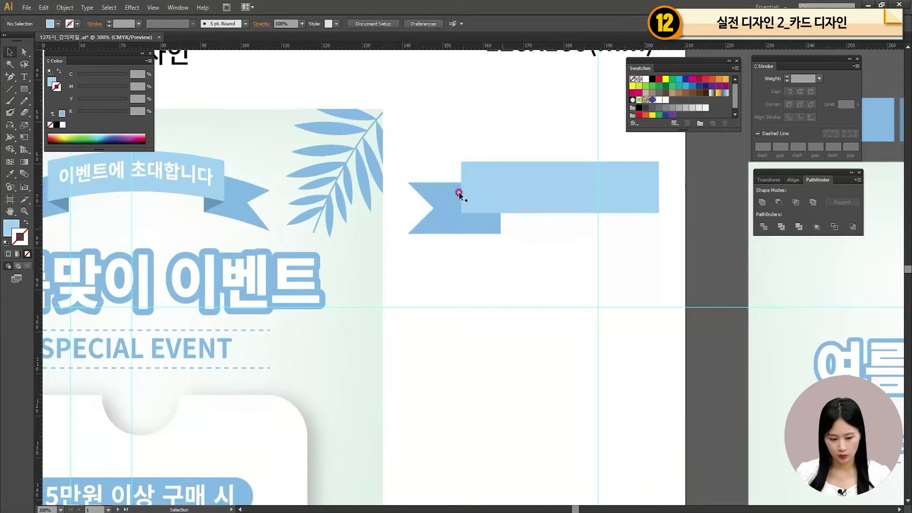
Draw a closed triangle about 10 by 5 mm with the Pen tool between the light blue rectangle's lower-left corner and the tail's lower-right corner
left_click(11, 76)
left_click_drag(10, 76, 30, 64)
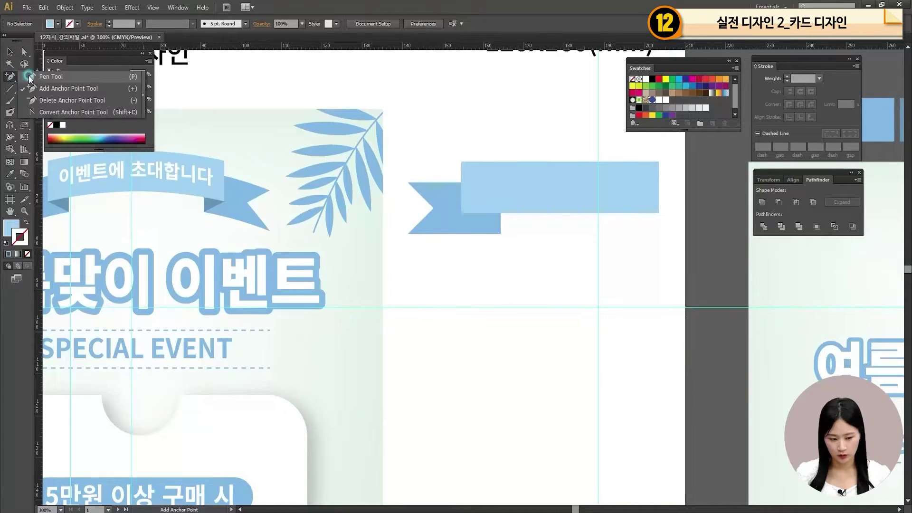
left_click(460, 213)
left_click(500, 233)
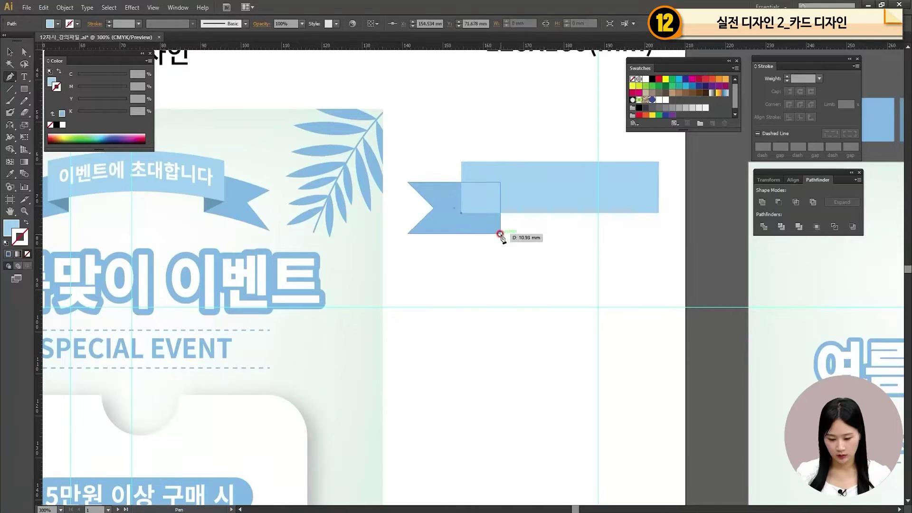
left_click(500, 214)
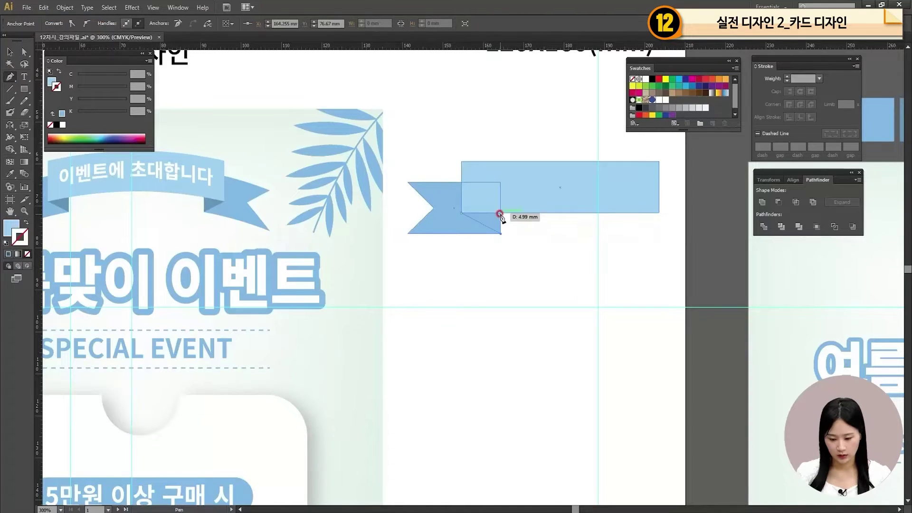
left_click_drag(501, 215, 501, 214)
left_click(461, 212)
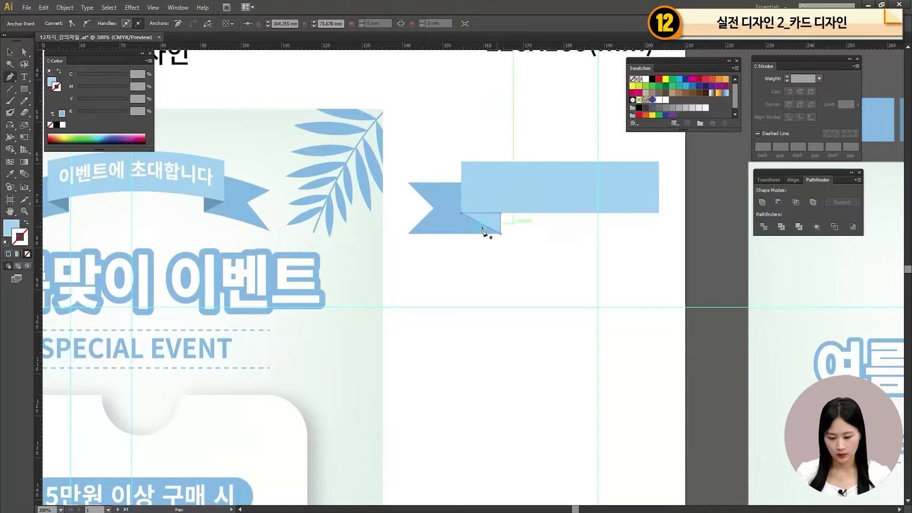
left_click_drag(659, 228, 508, 243)
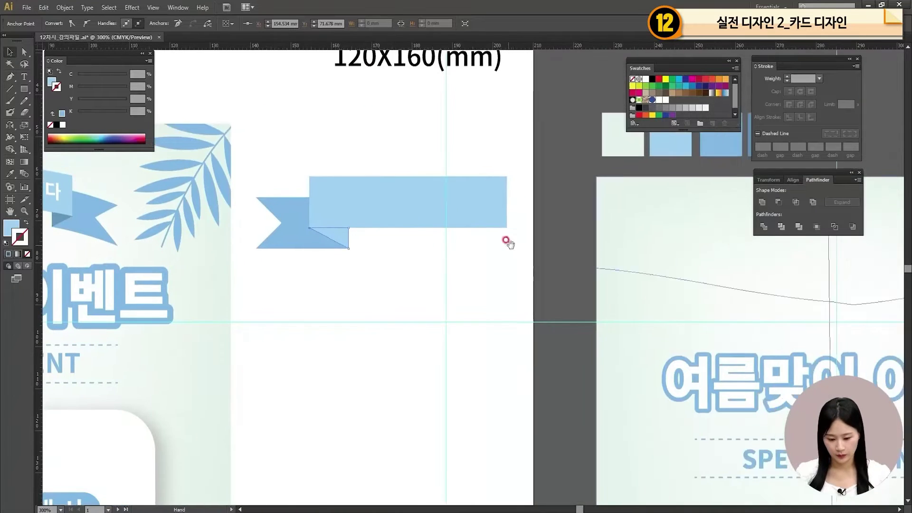
Recolor the fold triangle with the darkest blue from the color palette squares using the Eyedropper, and deselect it
key("ctrl+minus")
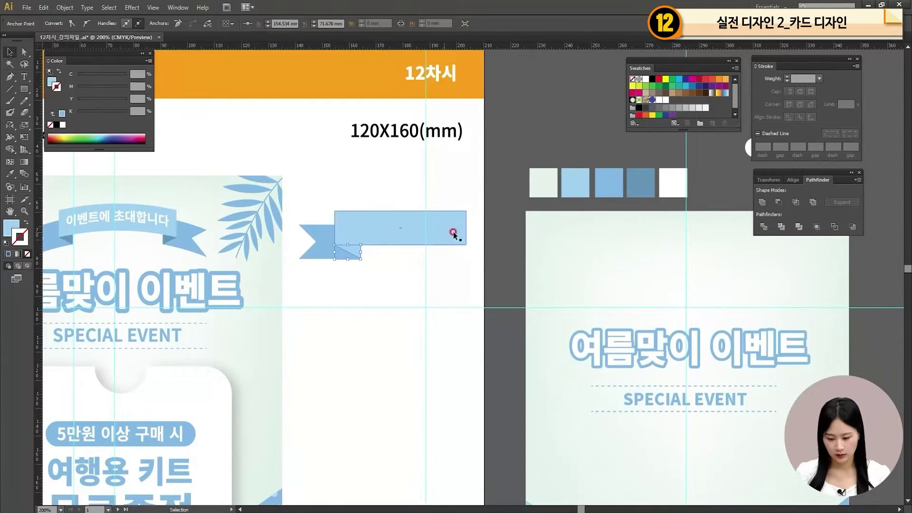
key("i")
left_click(648, 178)
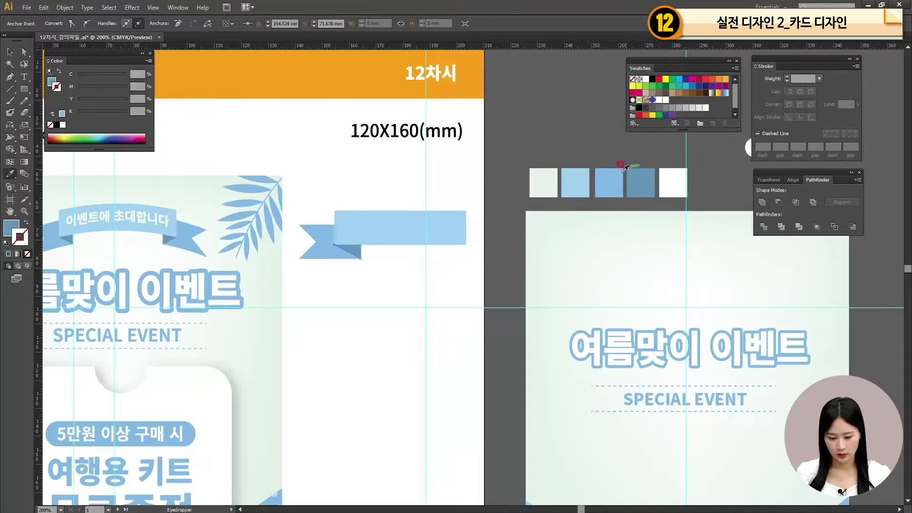
key("v")
left_click(519, 143)
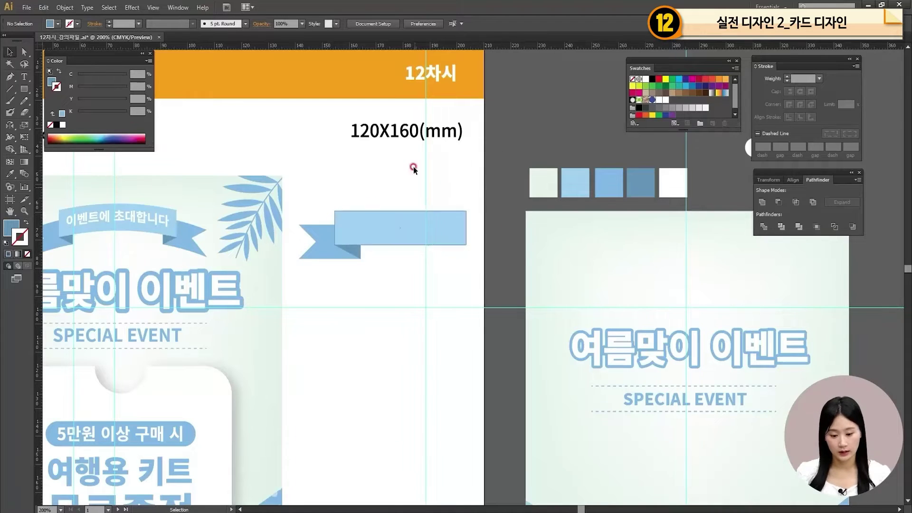
Copy the notched tail with its fold triangle horizontally to the ribbon's right end and reflect the copy across the vertical axis
mouse_move(329, 254)
left_mouse_down()
mouse_move(316, 252)
mouse_move(454, 255)
left_mouse_up()
left_click(316, 255)
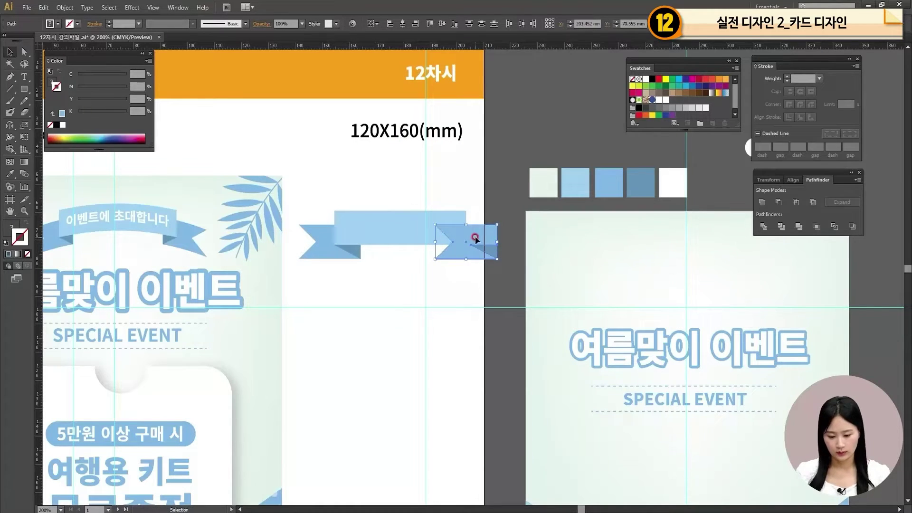
right_click(476, 239)
mouse_move(509, 356)
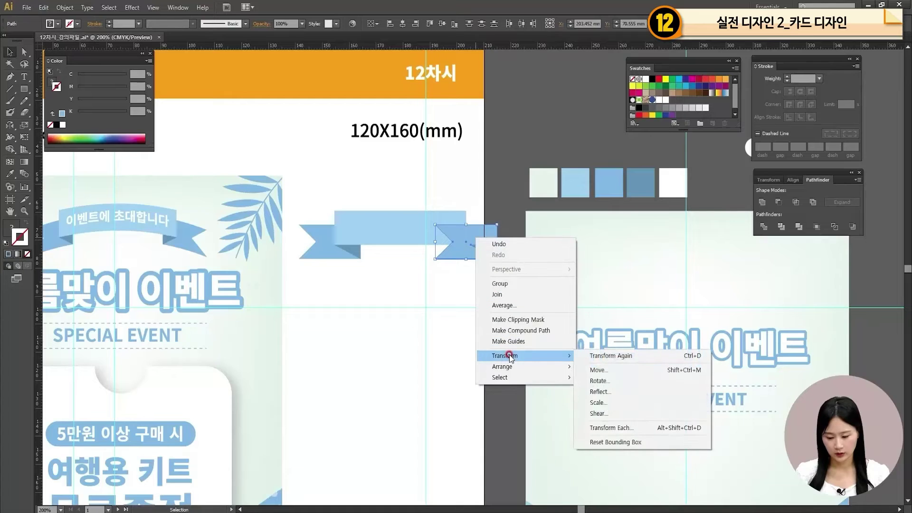
left_click(618, 390)
left_click_drag(381, 138, 241, 56)
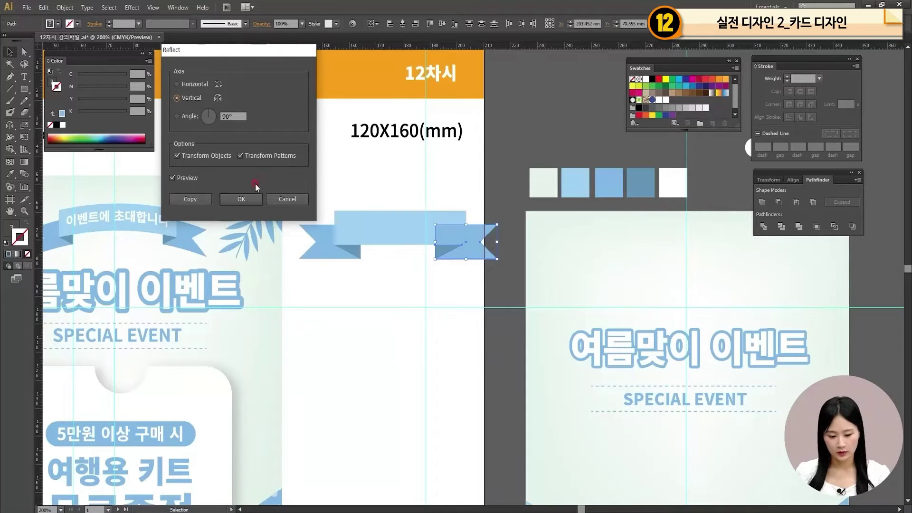
left_click(255, 198)
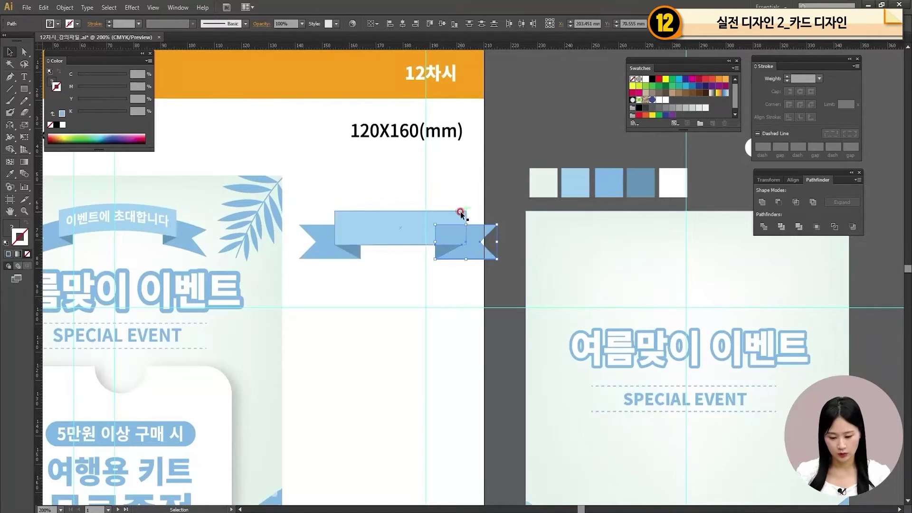
Send the mirrored right tail behind the wide light blue rectangle
left_click(469, 238)
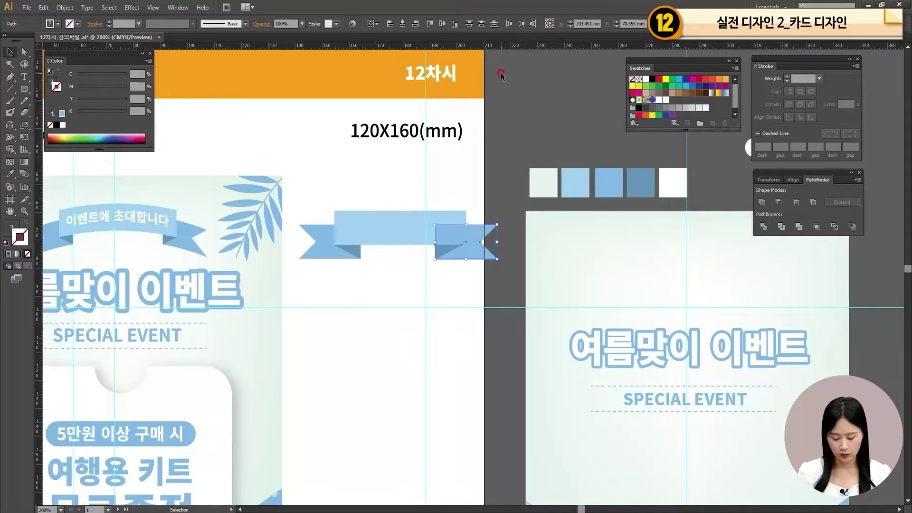
key("ctrl+shift+[")
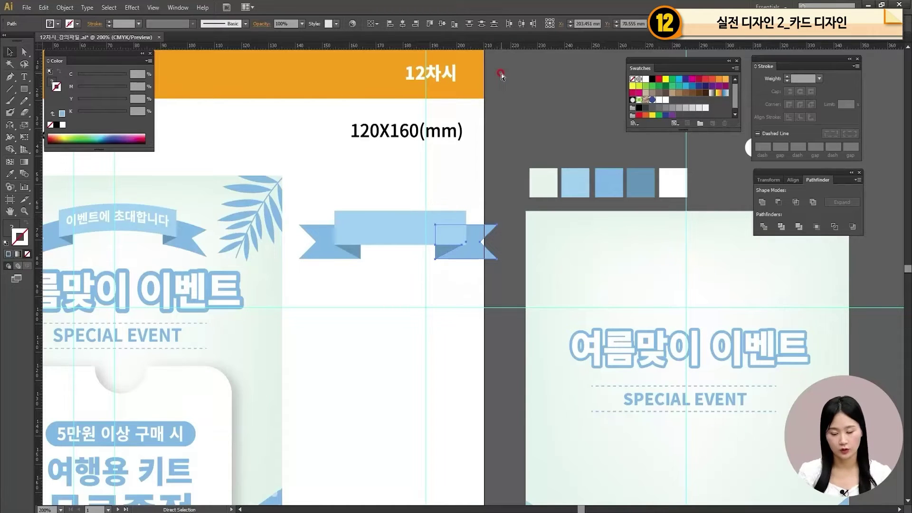
key("v")
left_click(57, 37)
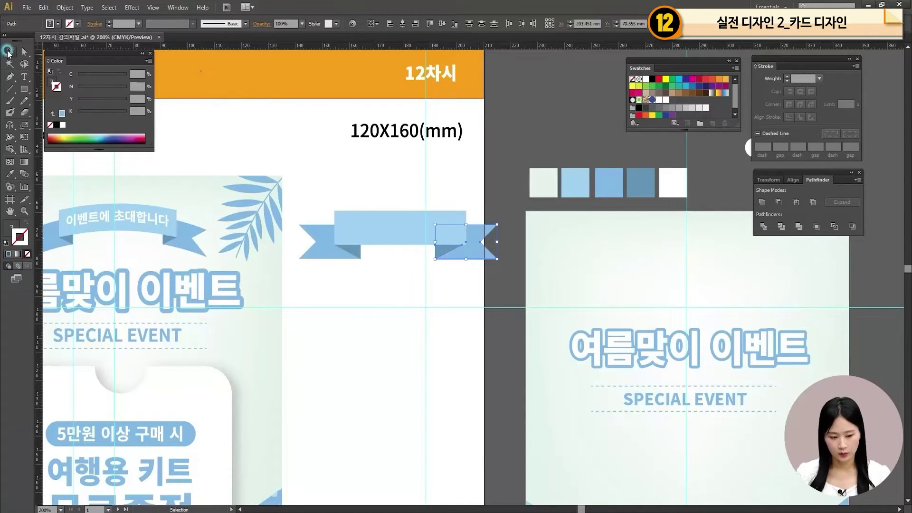
left_click(459, 282)
Move the right tail and fold slightly outward so the fold triangle meets the light blue rectangle's lower-right corner
scroll(485, 258, "up", 3)
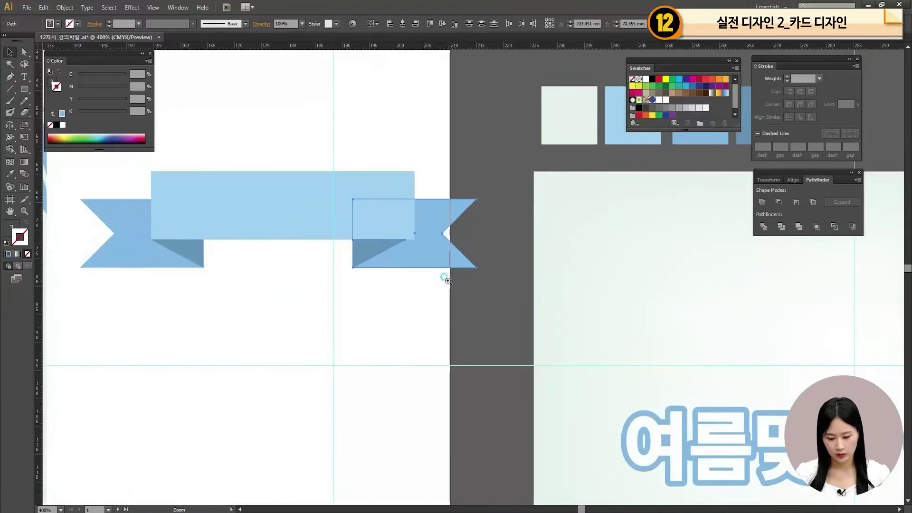
left_click_drag(438, 238, 456, 234)
key("ctrl+shift+a")
scroll(443, 210, "down", 3)
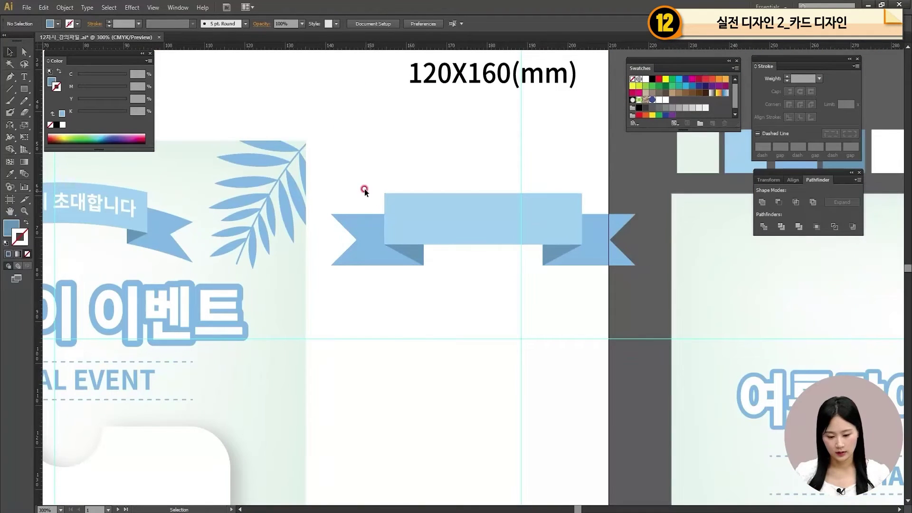
Group all the ribbon parts, including the light blue rectangle, both tails and both fold triangles
left_click_drag(355, 177, 618, 283)
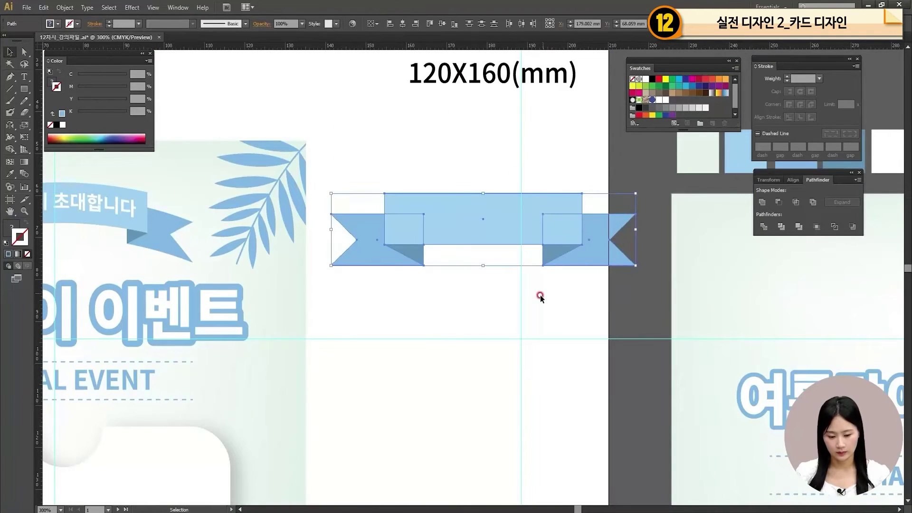
left_click(526, 297)
scroll(447, 253, "down", 2)
left_click(323, 224)
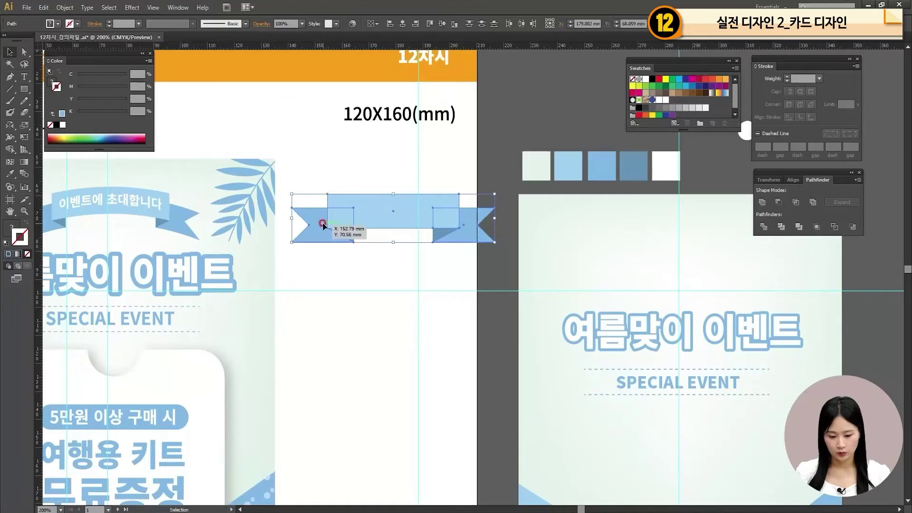
left_click_drag(261, 225, 329, 219)
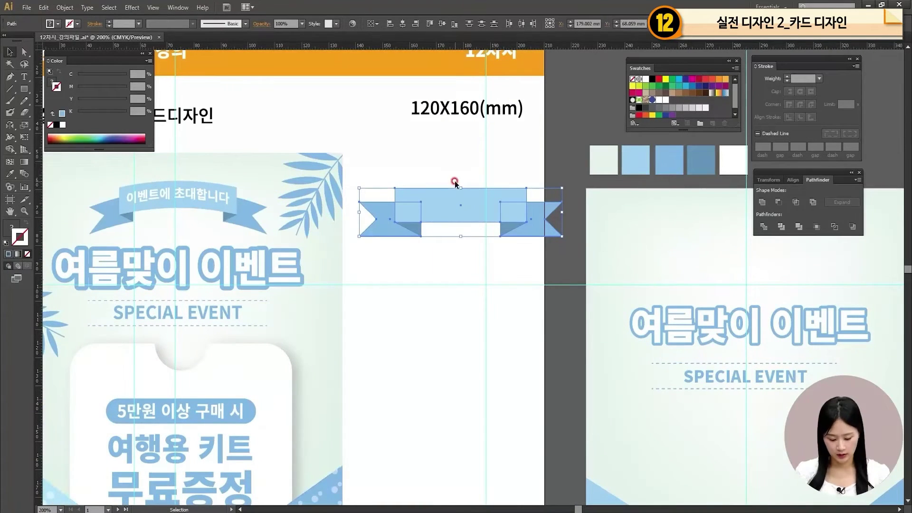
key("ctrl+g")
left_click(435, 185)
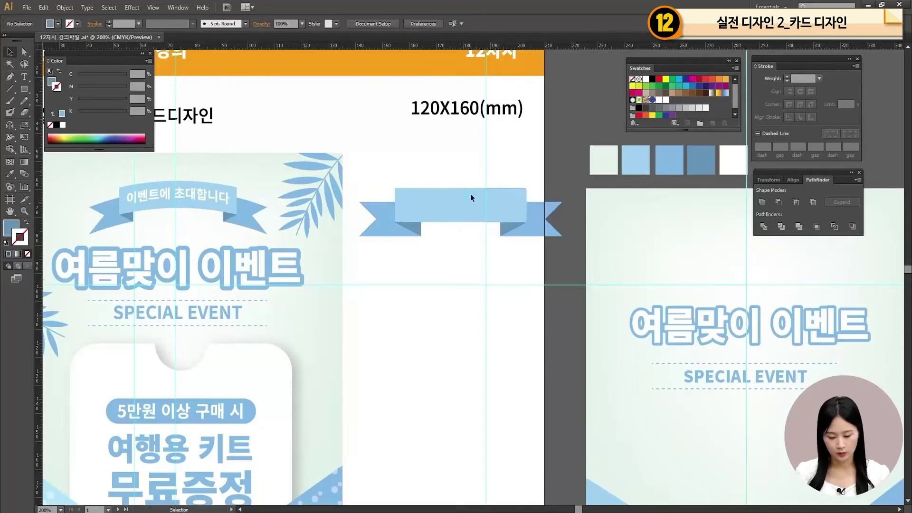
Duplicate the grouped ribbon, keeping one flat copy above the color palette squares and one beside the reference card
scroll(502, 235, "down", 1)
left_click_drag(462, 267, 410, 204)
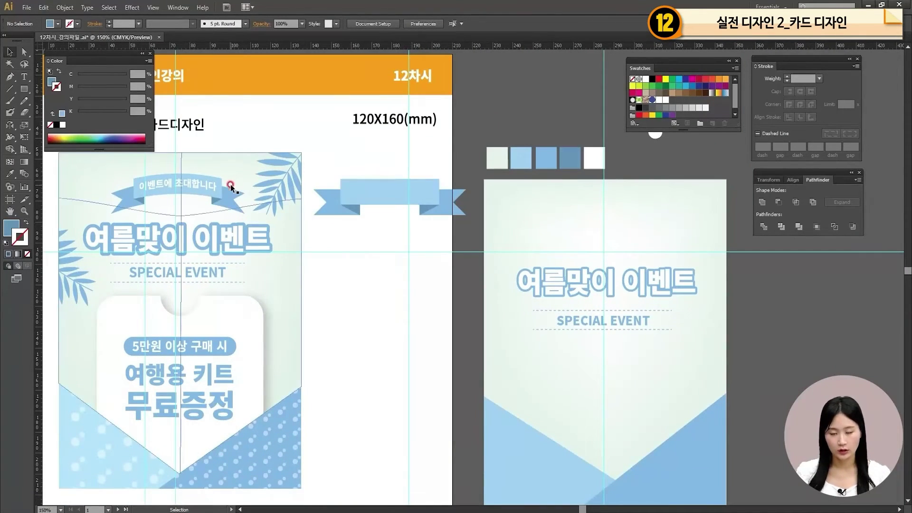
left_click_drag(375, 196, 397, 201)
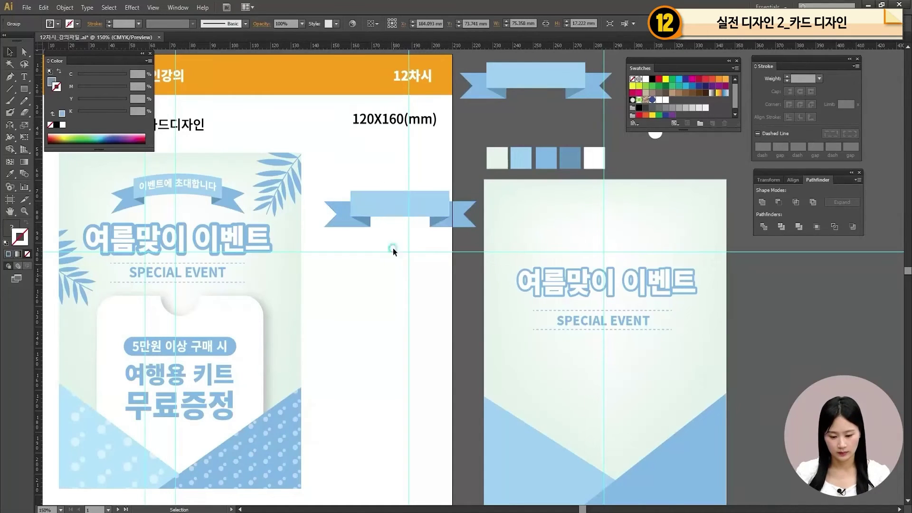
Start an envelope warp on the ribbon beside the reference card, using the Arc style in the horizontal direction
left_click(60, 5)
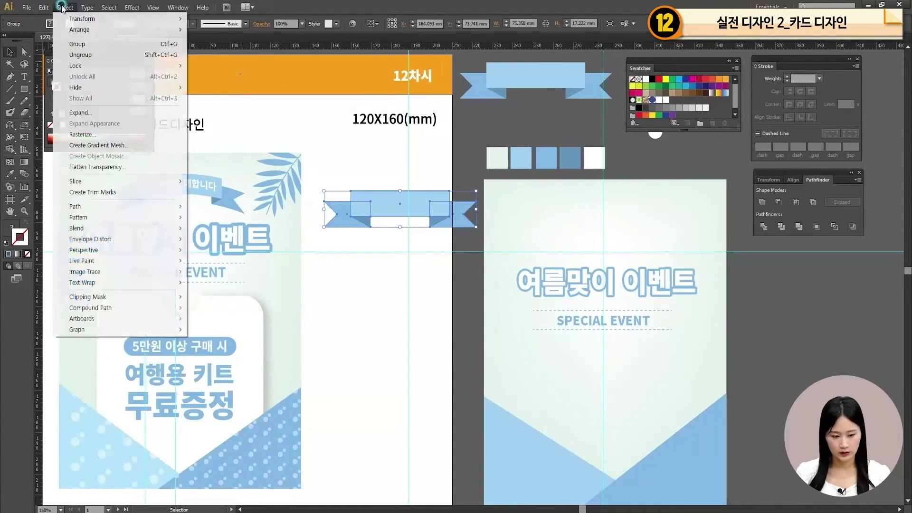
mouse_move(87, 7)
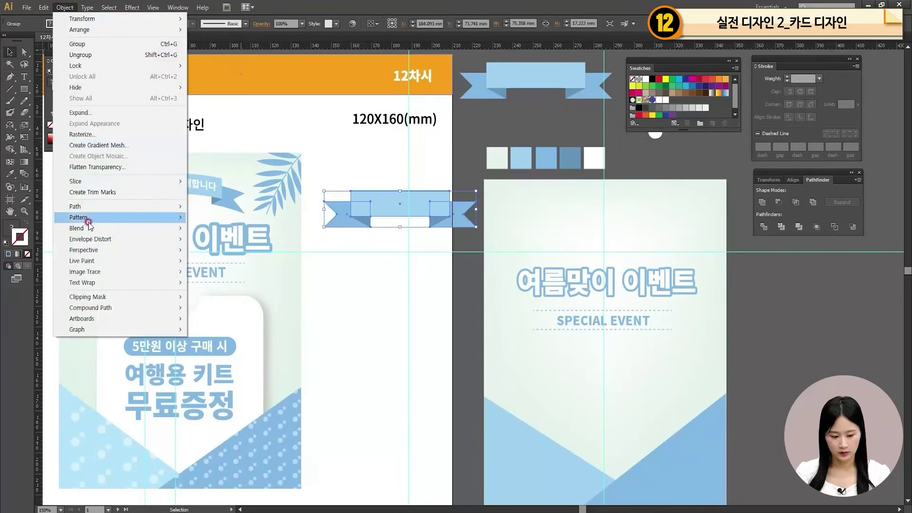
mouse_move(89, 241)
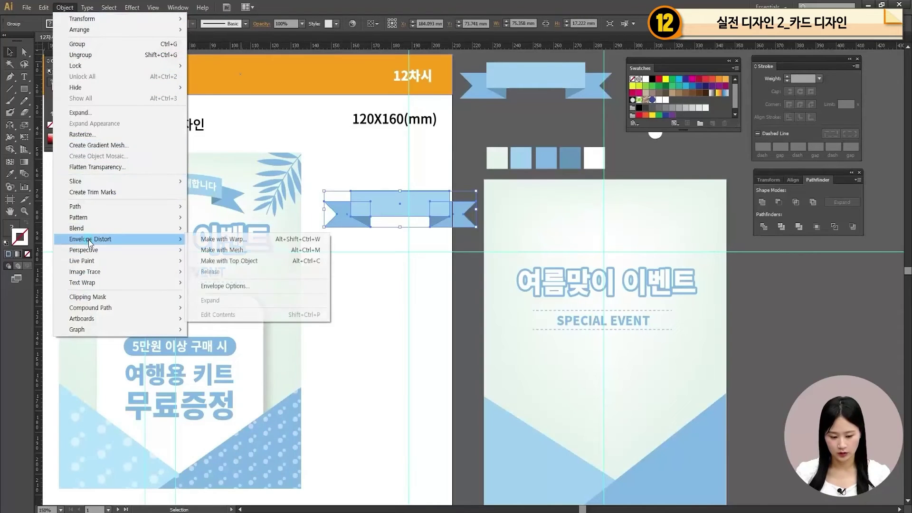
left_click(224, 239)
left_click_drag(301, 94, 330, 39)
left_click(189, 162)
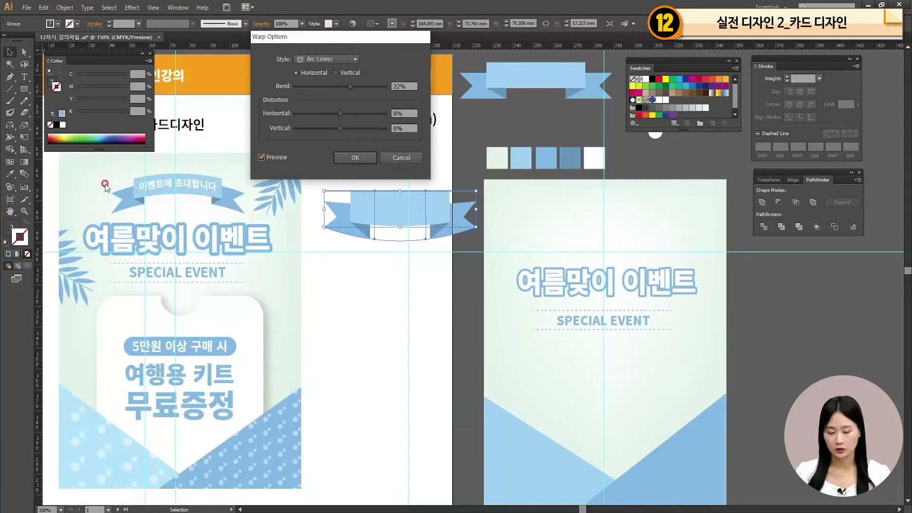
left_click(321, 59)
left_click(330, 60)
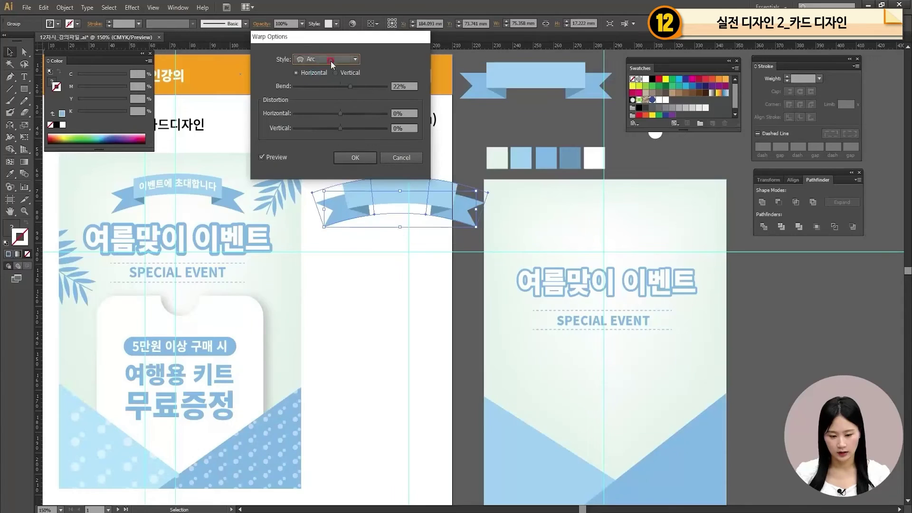
left_click_drag(332, 44, 271, 39)
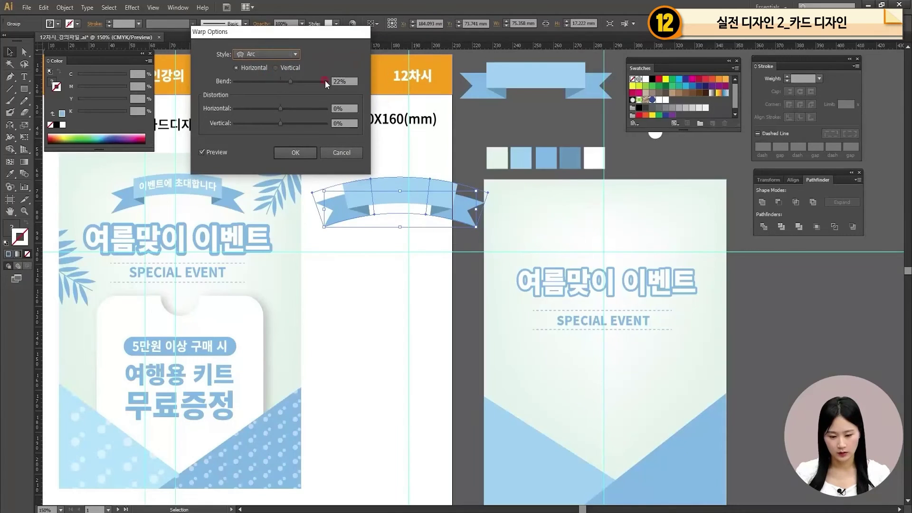
Set the arc warp's bend to 17% and apply it to the ribbon
left_click(338, 81)
key("Down")
key("Down")
key("Down")
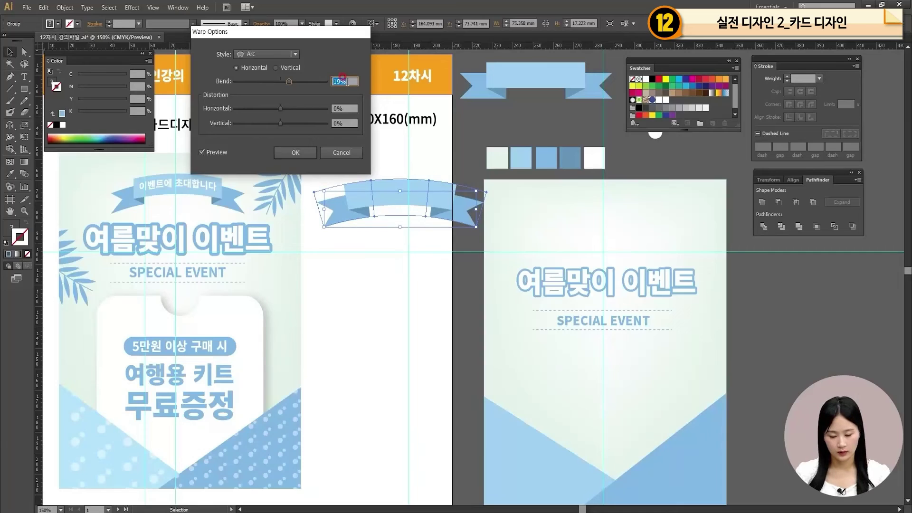
key("Down")
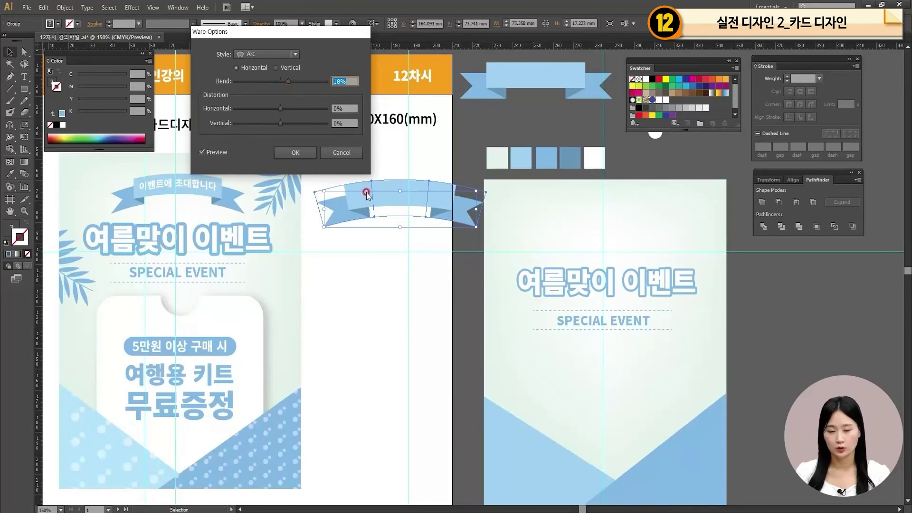
key("Down")
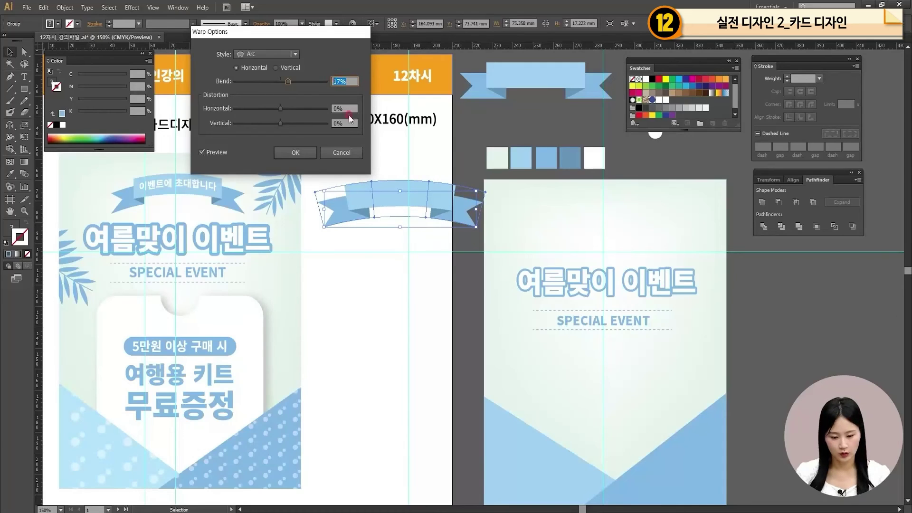
left_click(295, 151)
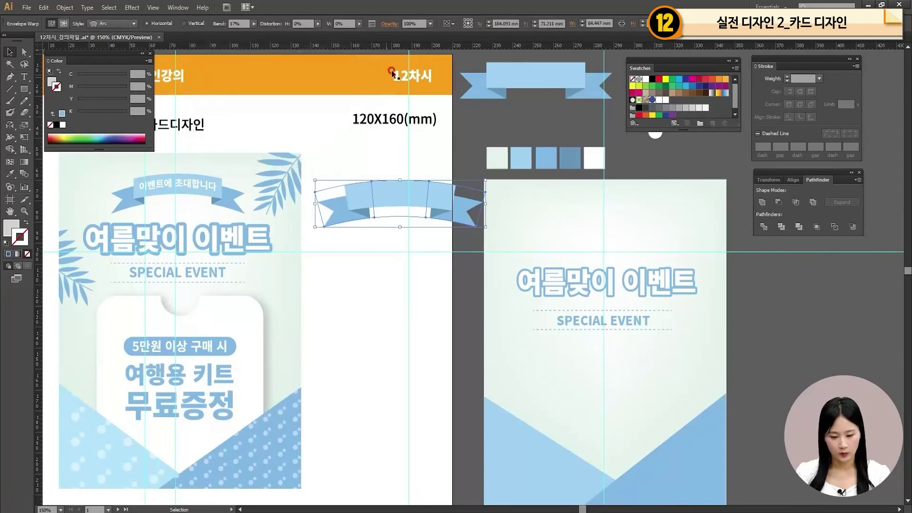
Move the arched ribbon onto the new card, centered above the 여름맞이 이벤트 headline
left_click_drag(453, 201, 660, 217)
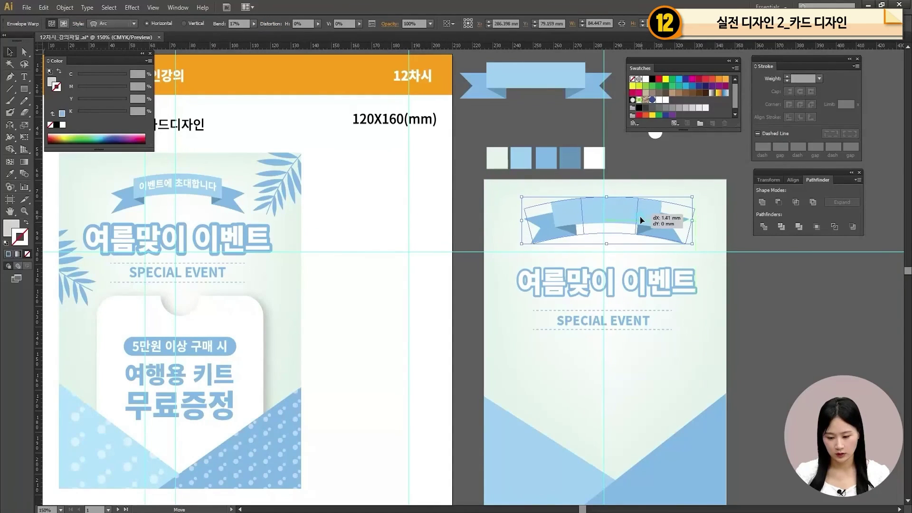